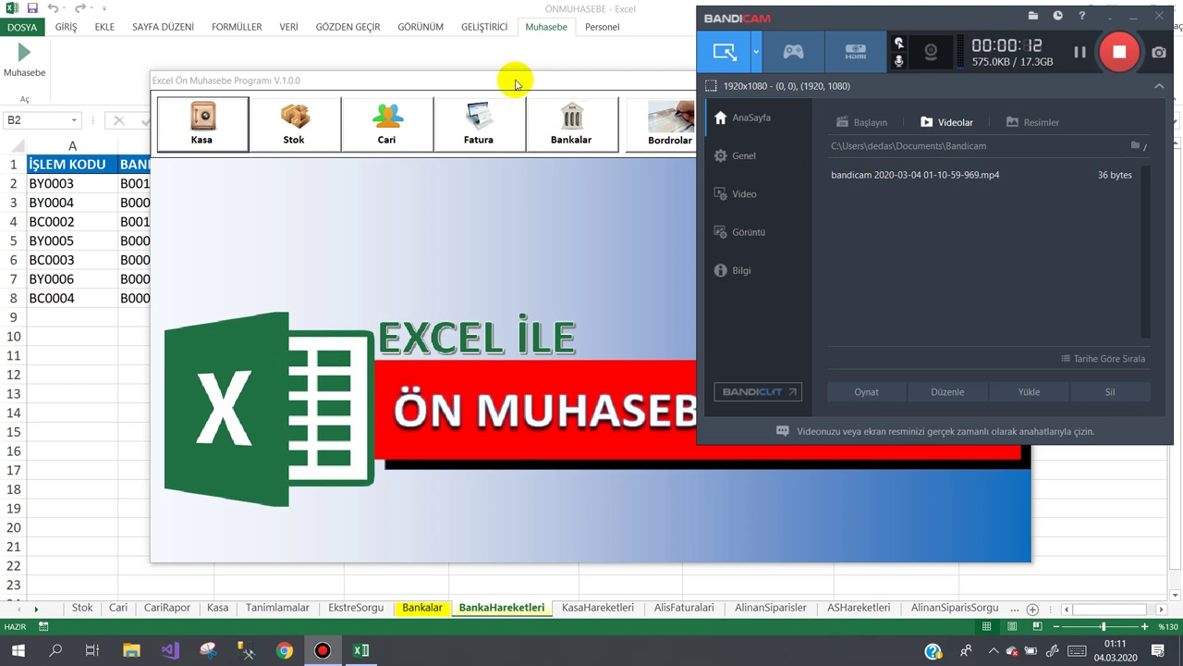
Close the Ön Muhasebe accounting form and show the GELİŞTİRİCİ (Developer) ribbon tab.
click(593, 82)
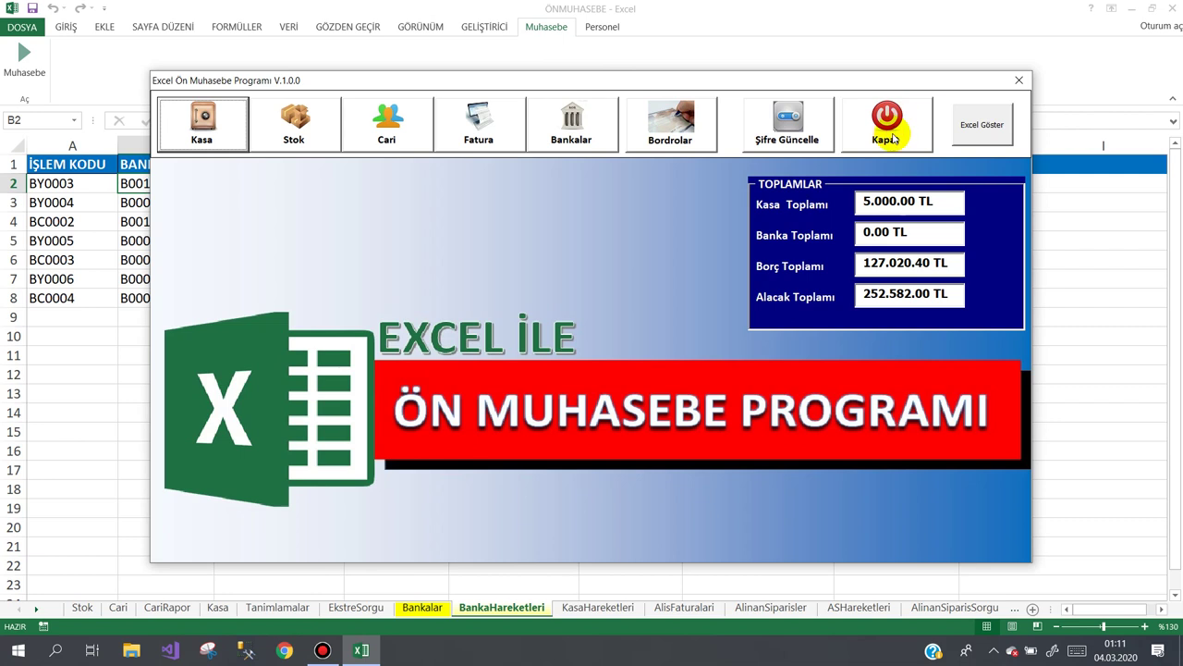
click(891, 137)
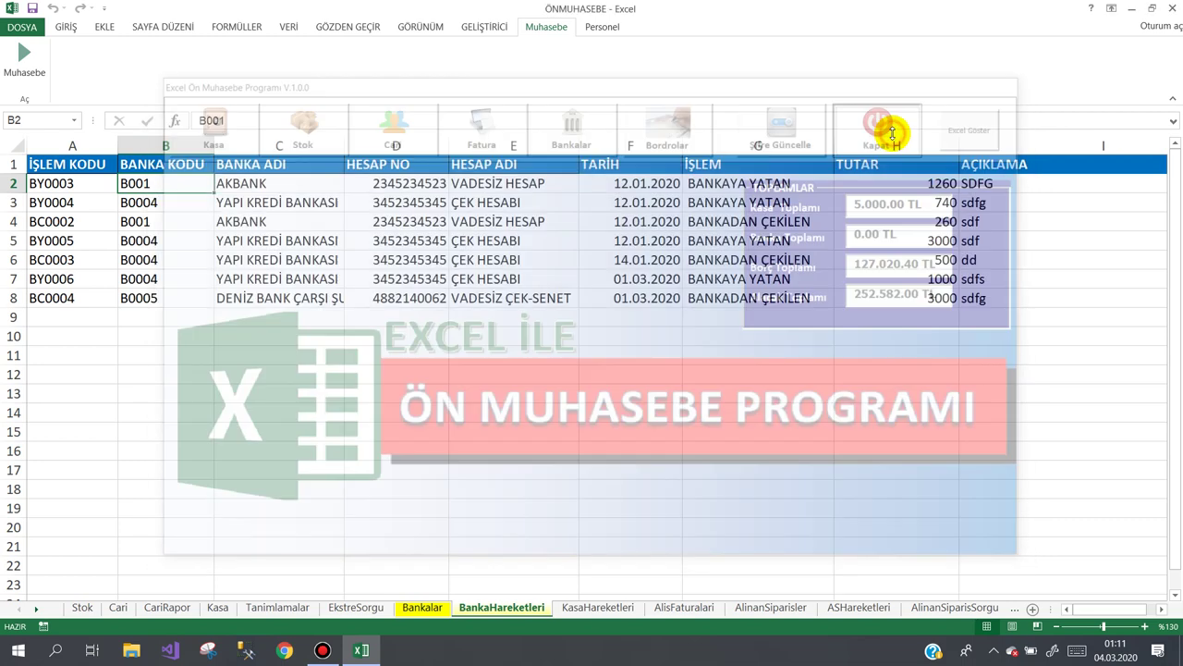
click(499, 220)
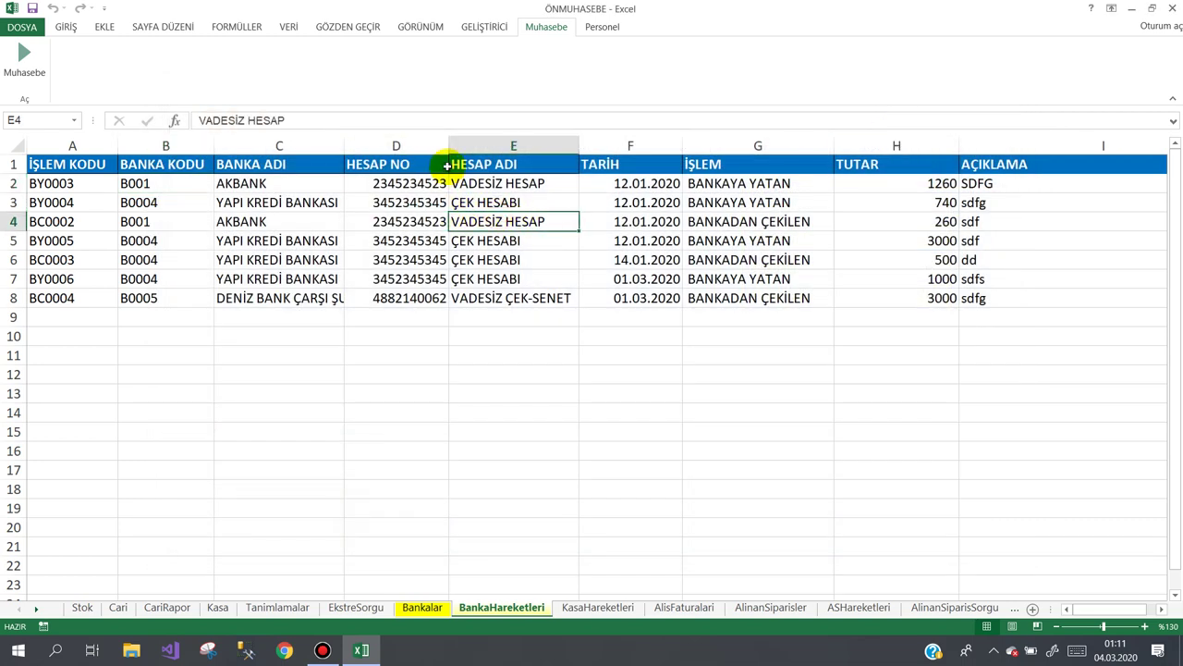
click(484, 29)
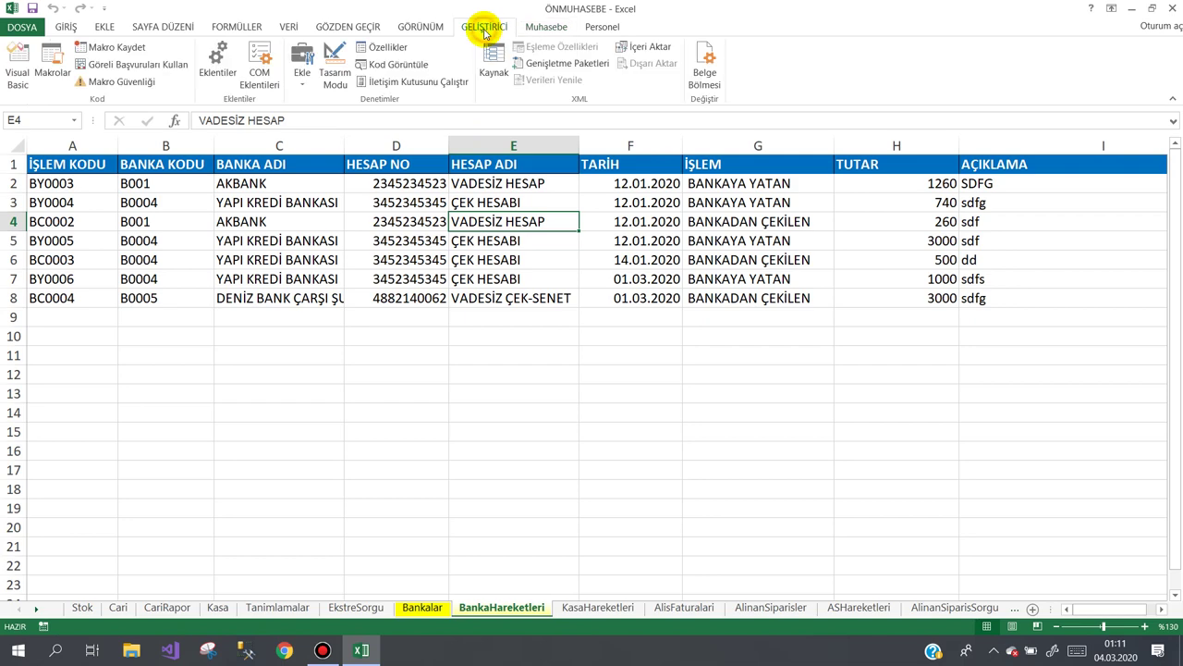
Open the Visual Basic editor and view the frmbordromenu form design.
click(17, 64)
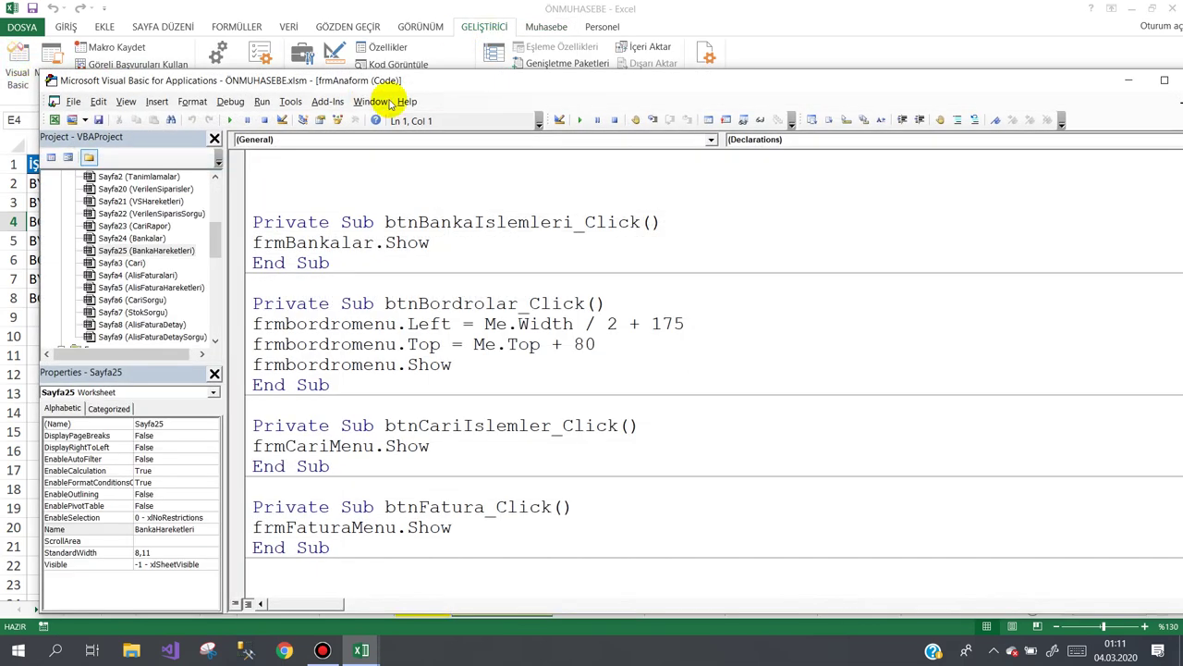
drag(462, 85, 467, 45)
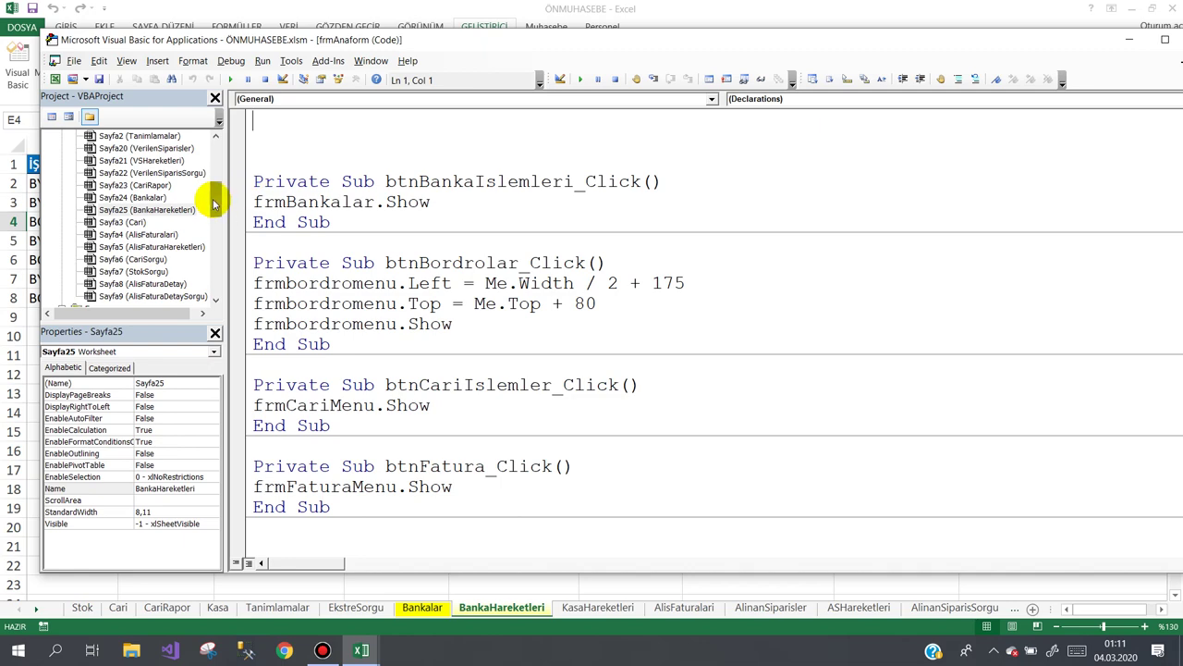
drag(211, 196, 217, 250)
double_click(152, 197)
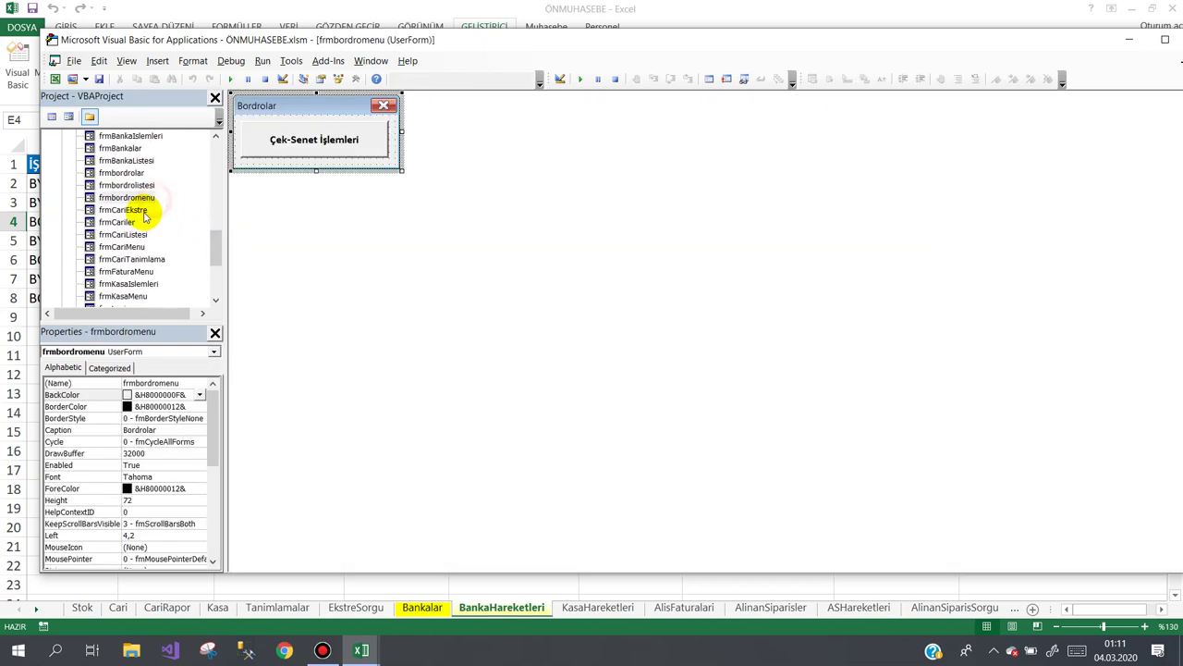
View the frmCariEkstre form, its Tahsilat / Ödemeler page, and its code.
click(138, 210)
double_click(142, 212)
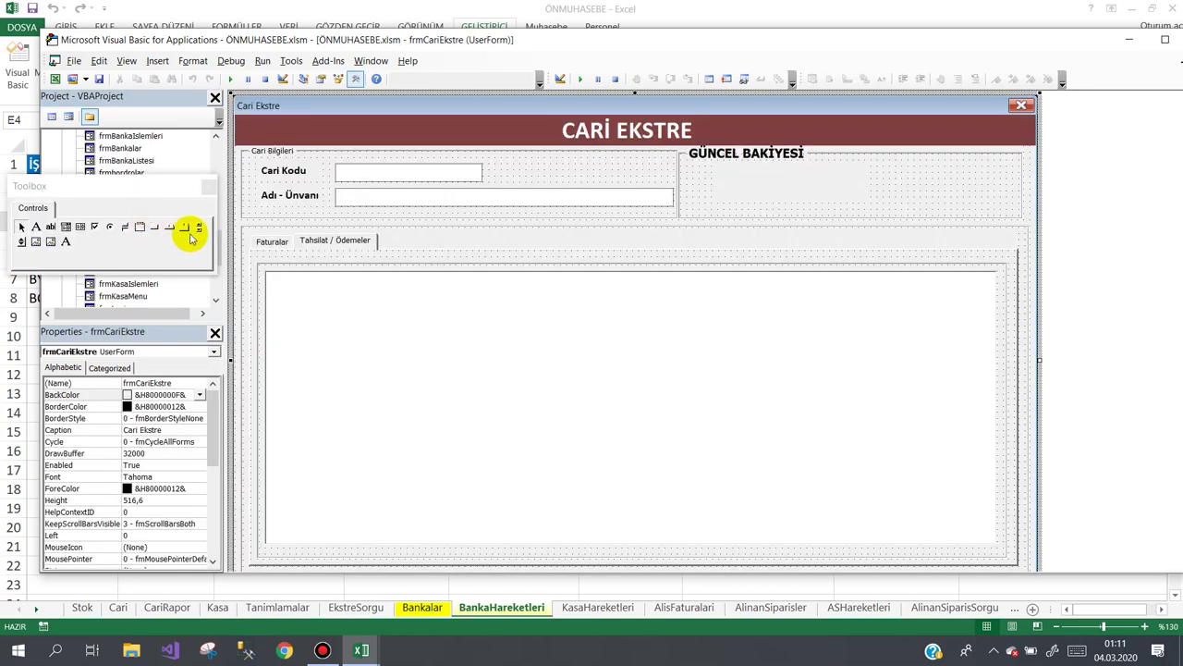
click(354, 242)
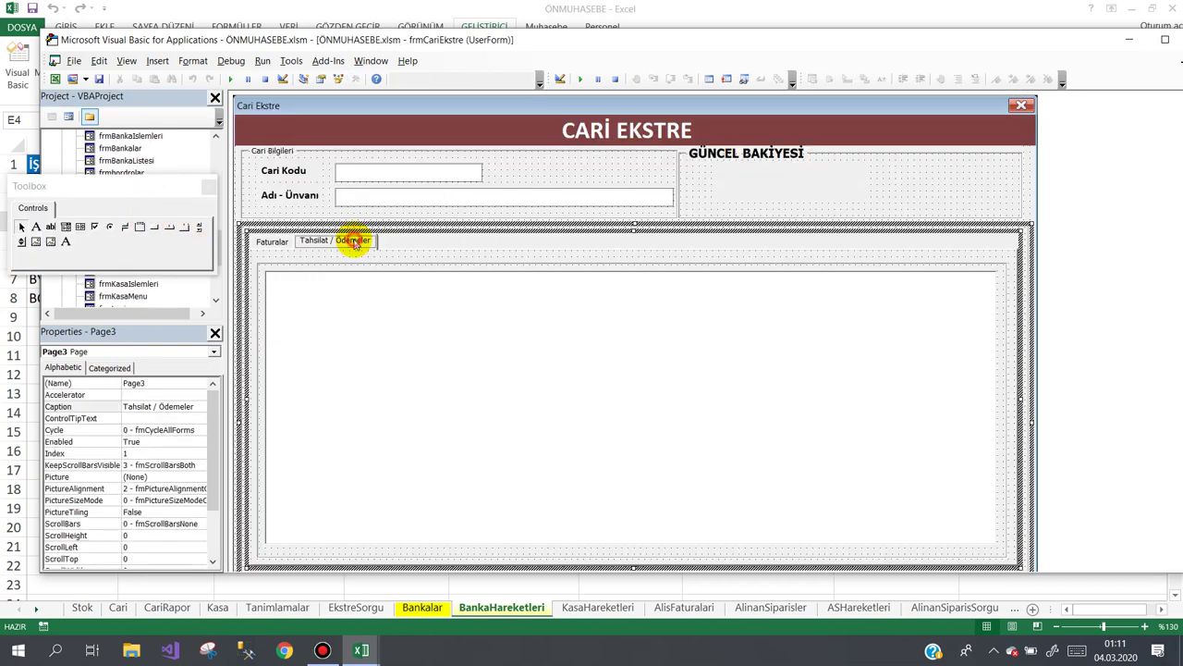
double_click(648, 288)
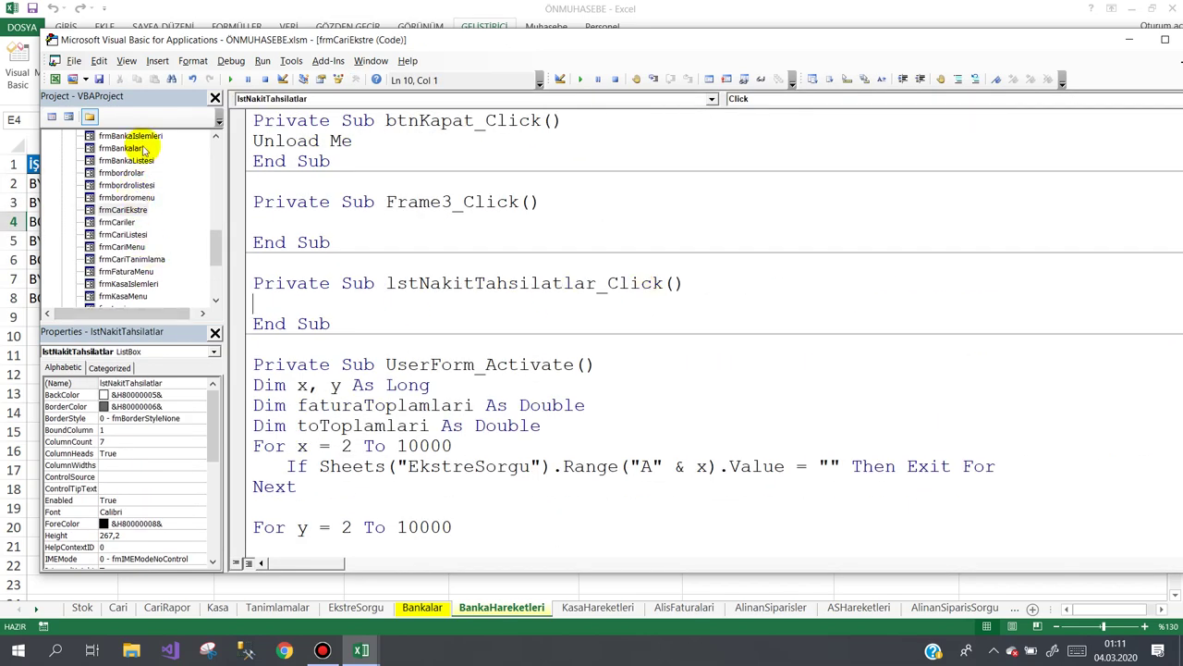
scroll(148, 189, up, 1)
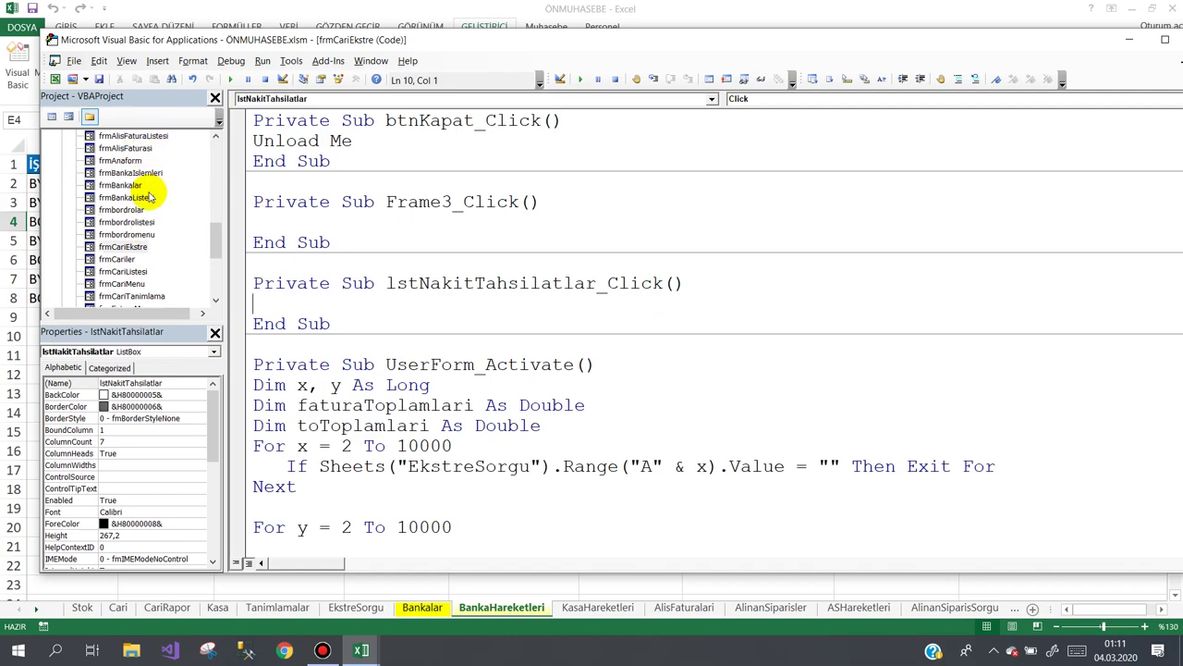
Browse the frmAlisFaturasi form and its code, then maximize the editor window.
double_click(125, 148)
double_click(561, 196)
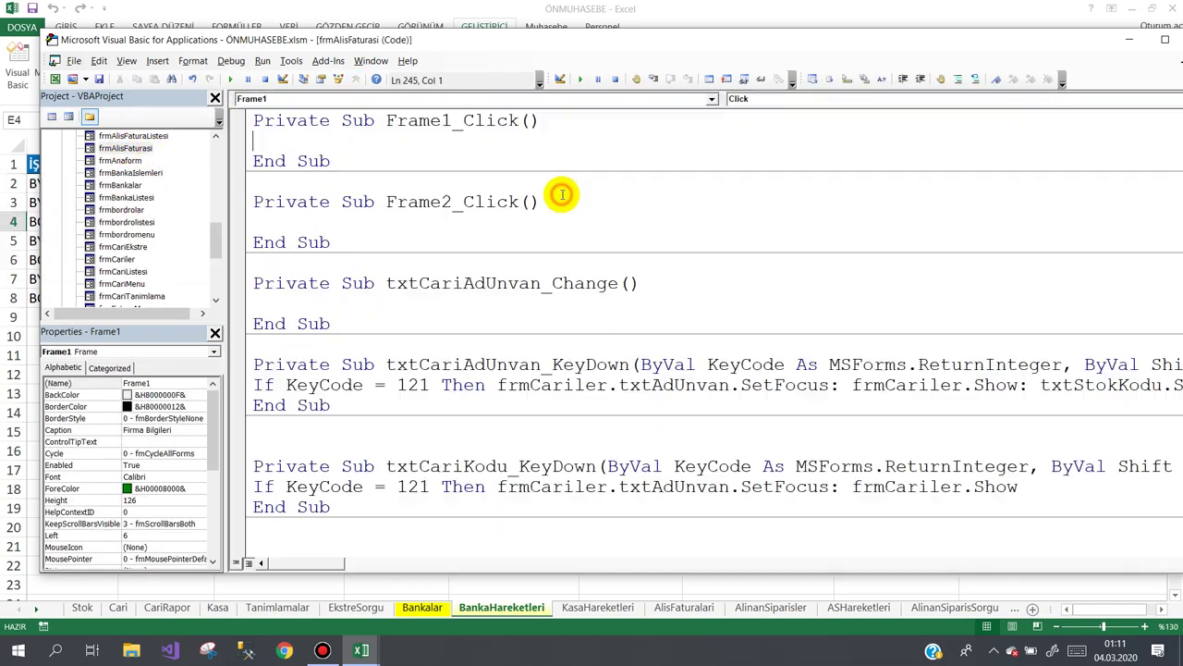
scroll(561, 196, down, 4)
scroll(561, 196, down, 3)
scroll(561, 196, down, 3)
scroll(562, 196, down, 5)
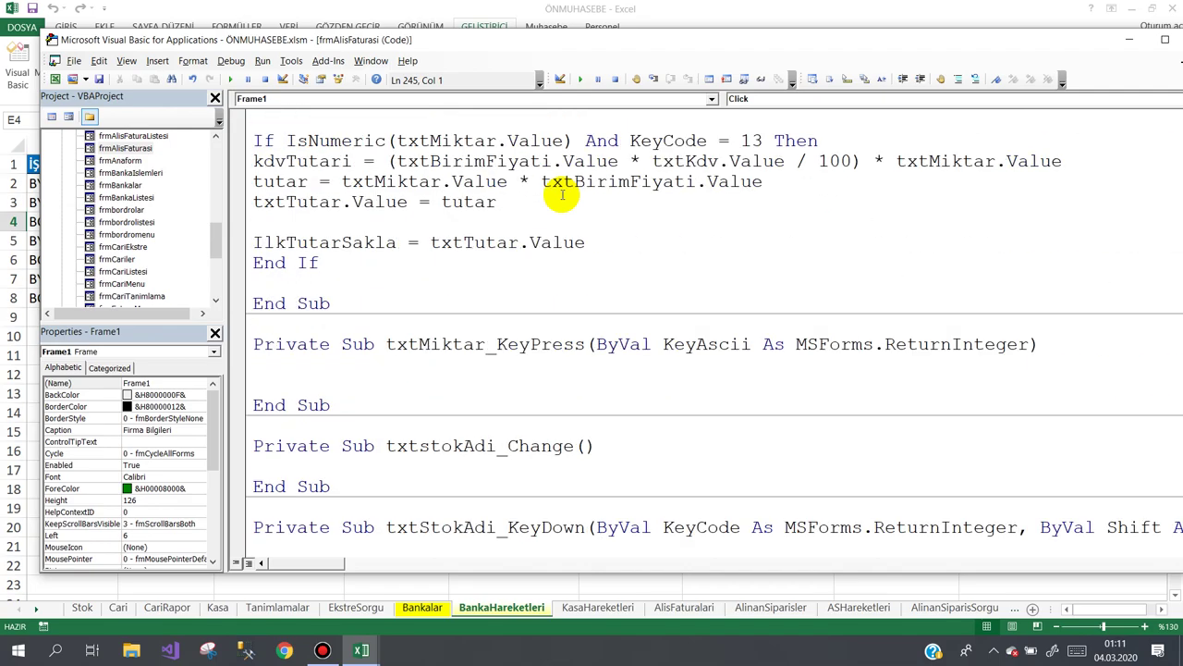
scroll(561, 194, down, 7)
scroll(560, 213, down, 3)
scroll(558, 226, down, 5)
scroll(558, 229, down, 4)
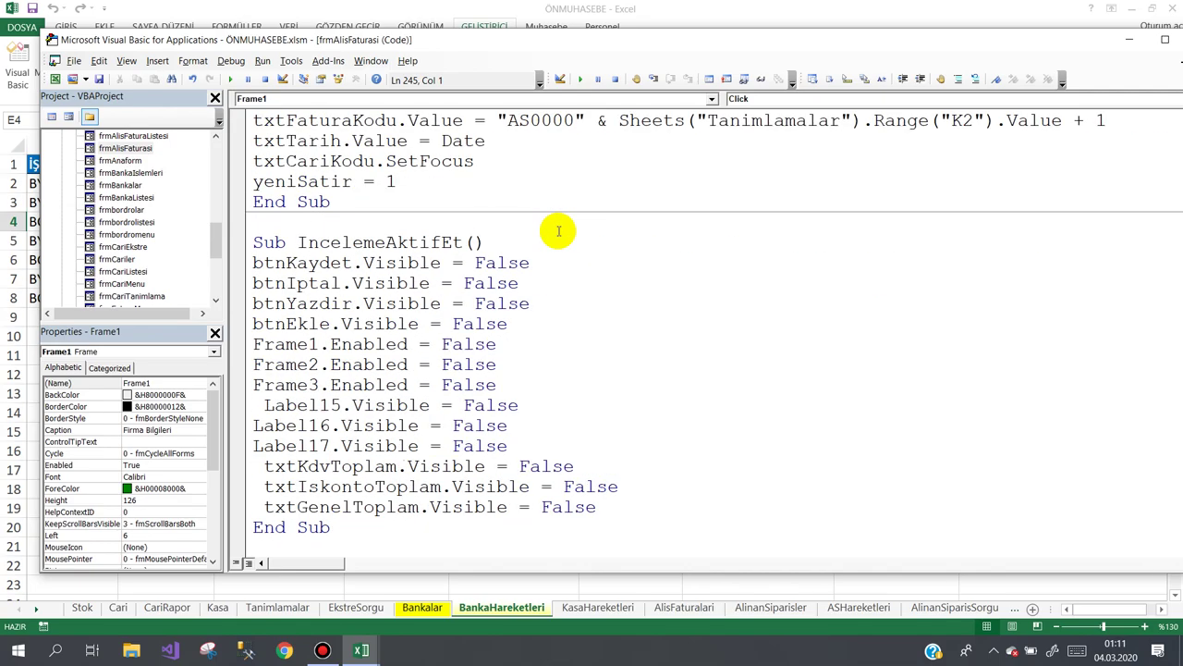
scroll(558, 231, down, 1)
scroll(557, 231, up, 5)
scroll(550, 231, up, 6)
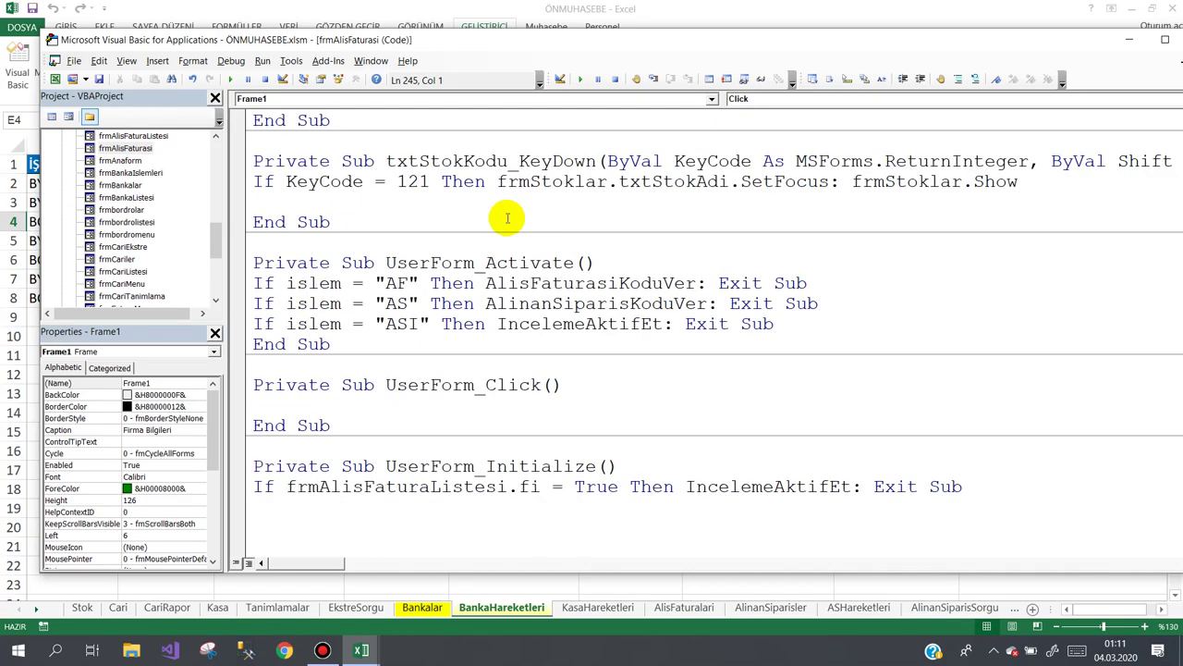
double_click(515, 43)
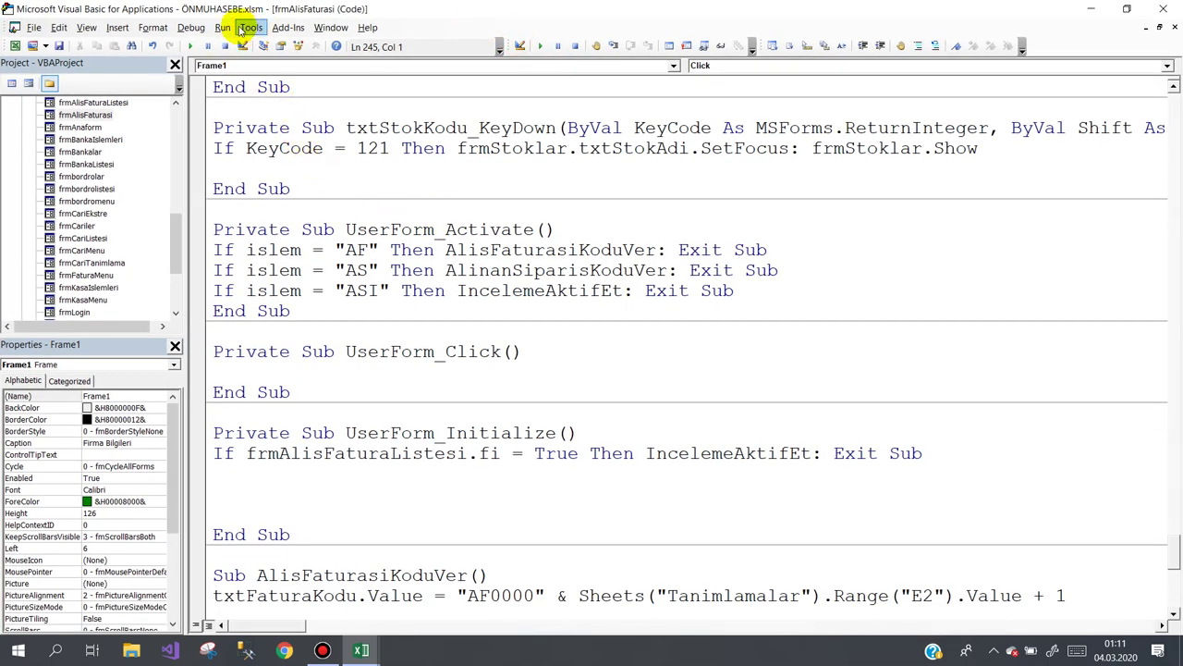
In VBAProject Properties, tick Lock project for viewing and enter the project password.
click(245, 30)
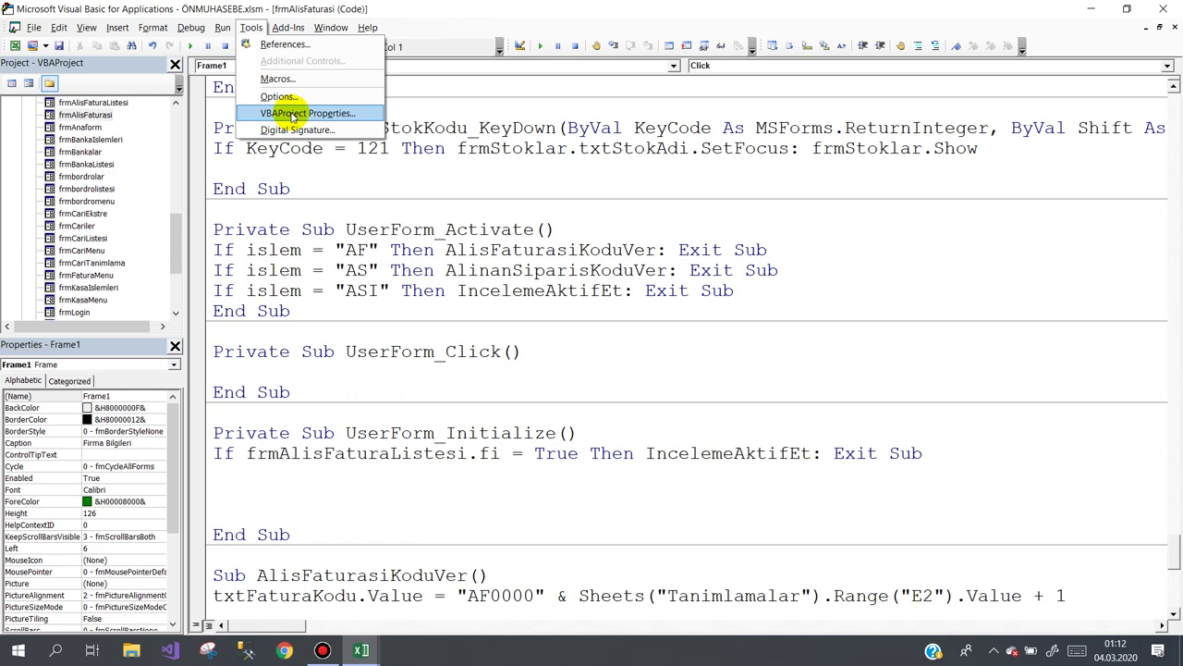
click(293, 114)
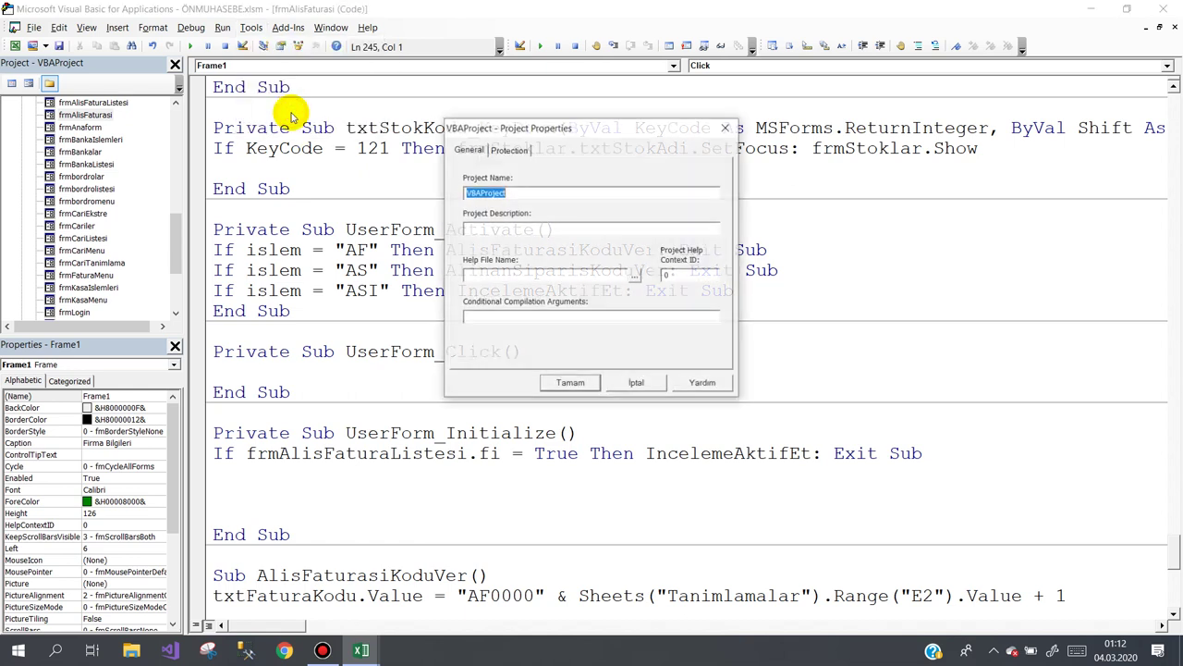
click(511, 150)
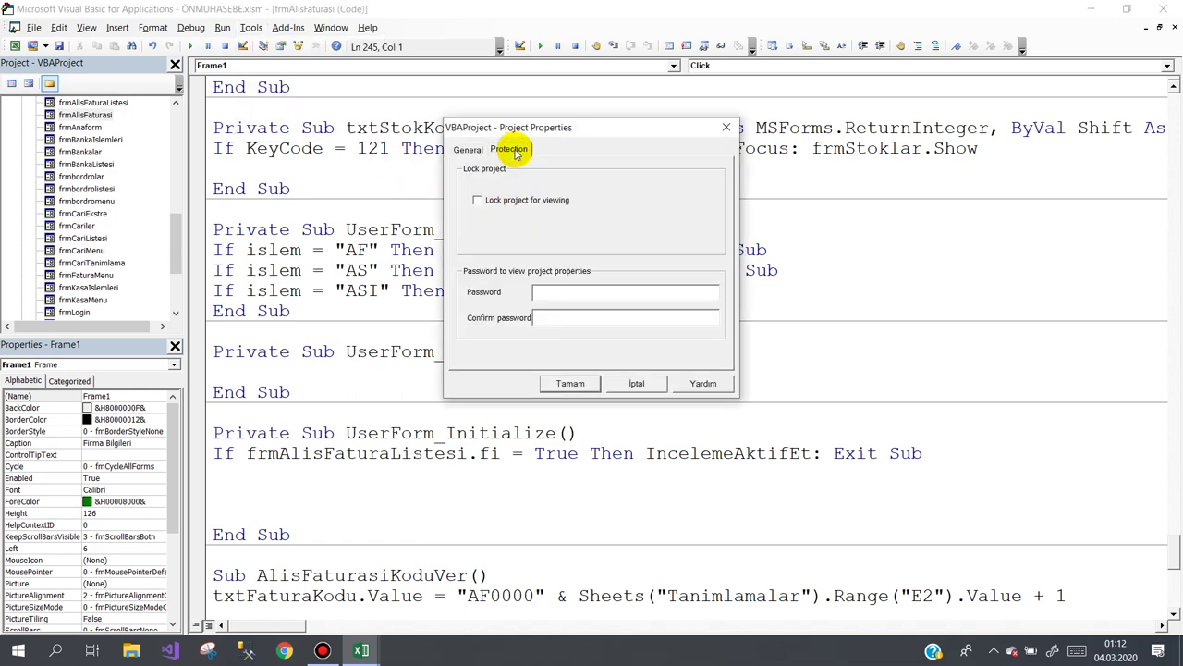
click(479, 201)
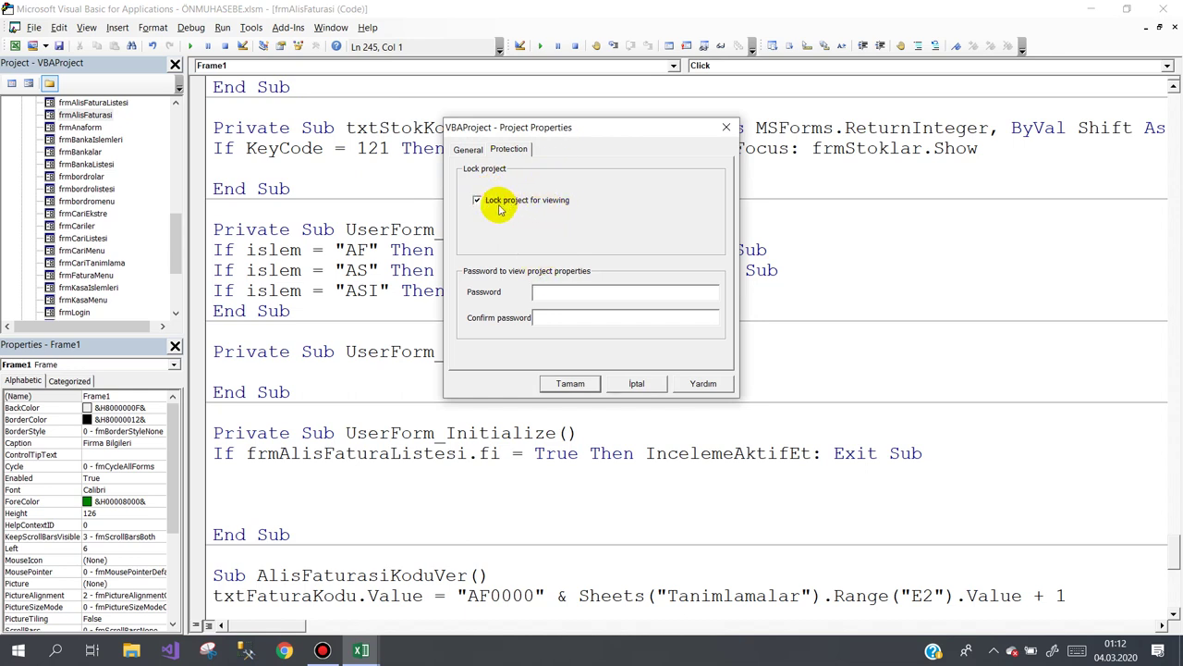
click(549, 296)
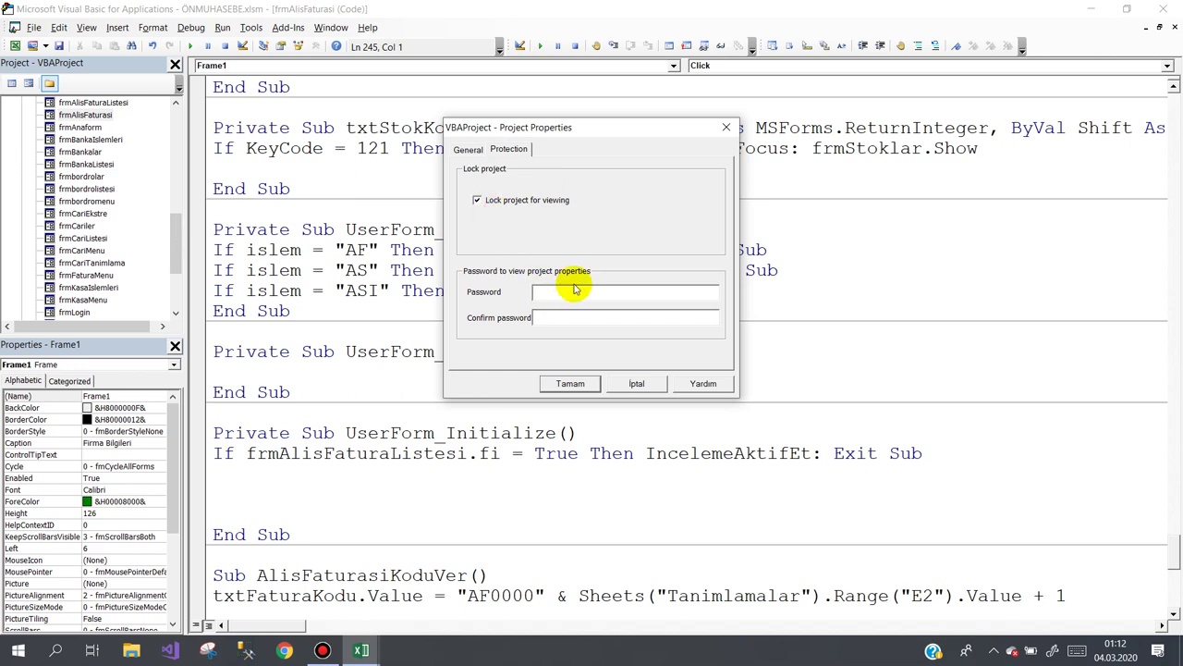
text(1)
Apply the protection, save the workbook past the privacy warning, and close VBA and Excel.
click(559, 386)
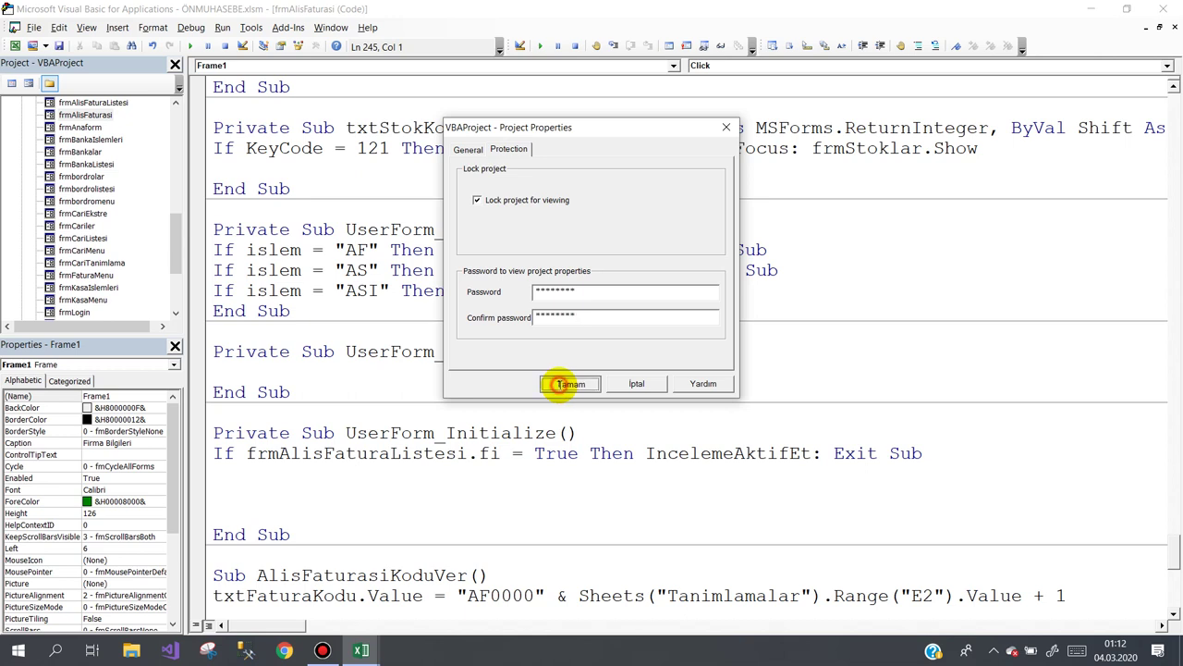
click(59, 46)
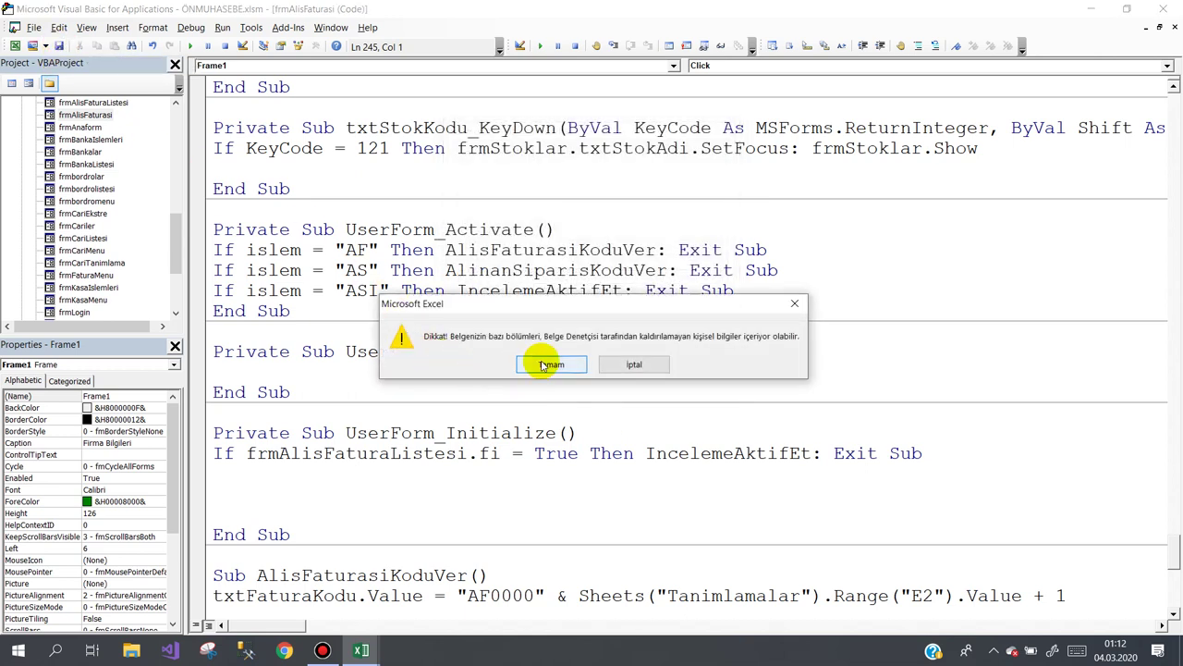
click(551, 364)
click(1161, 9)
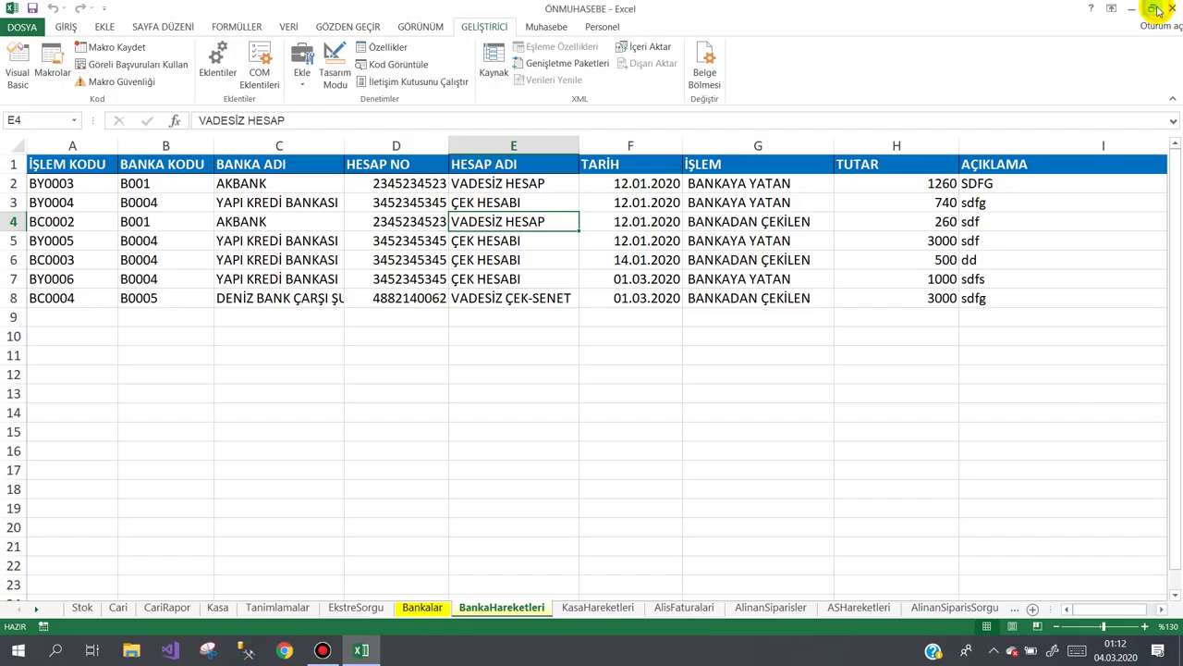
click(1162, 7)
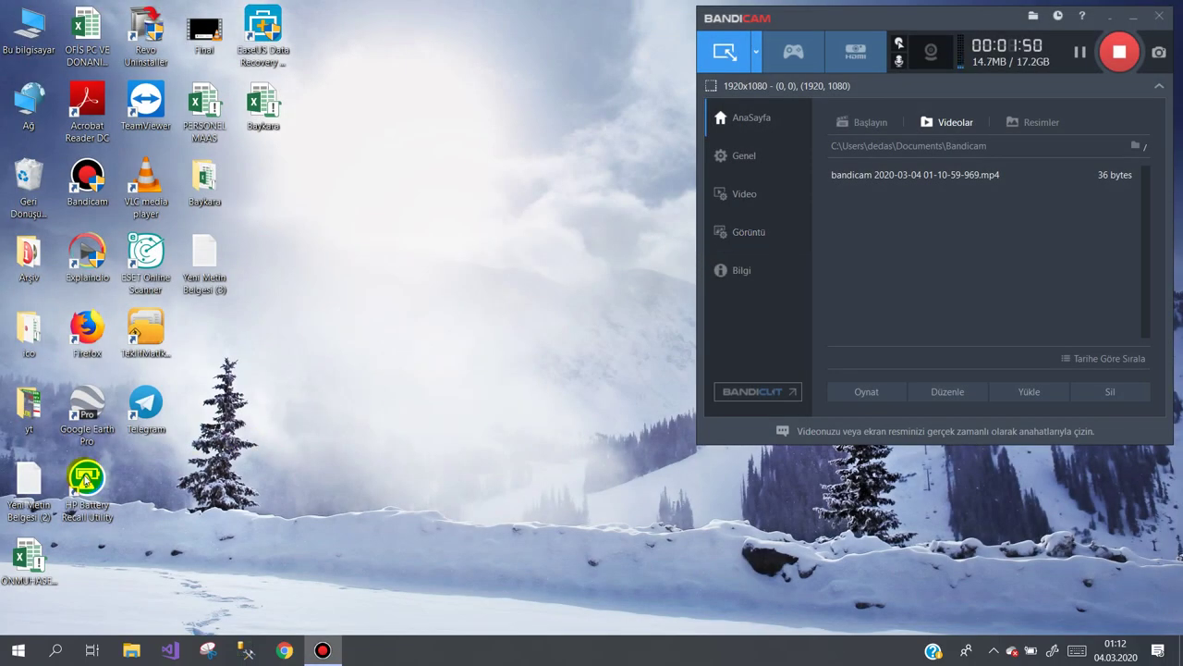
Reopen ÖNMUHASEBE.xlsm, log in with user name and password, and choose Excel Göster.
double_click(37, 557)
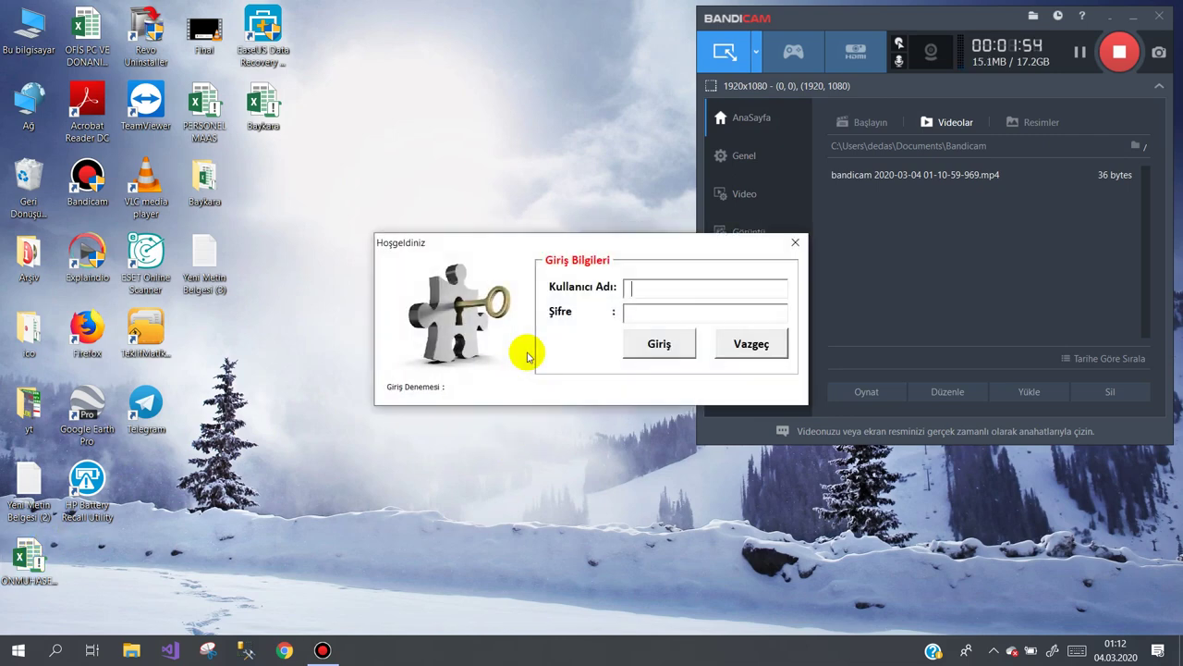
text(demo)
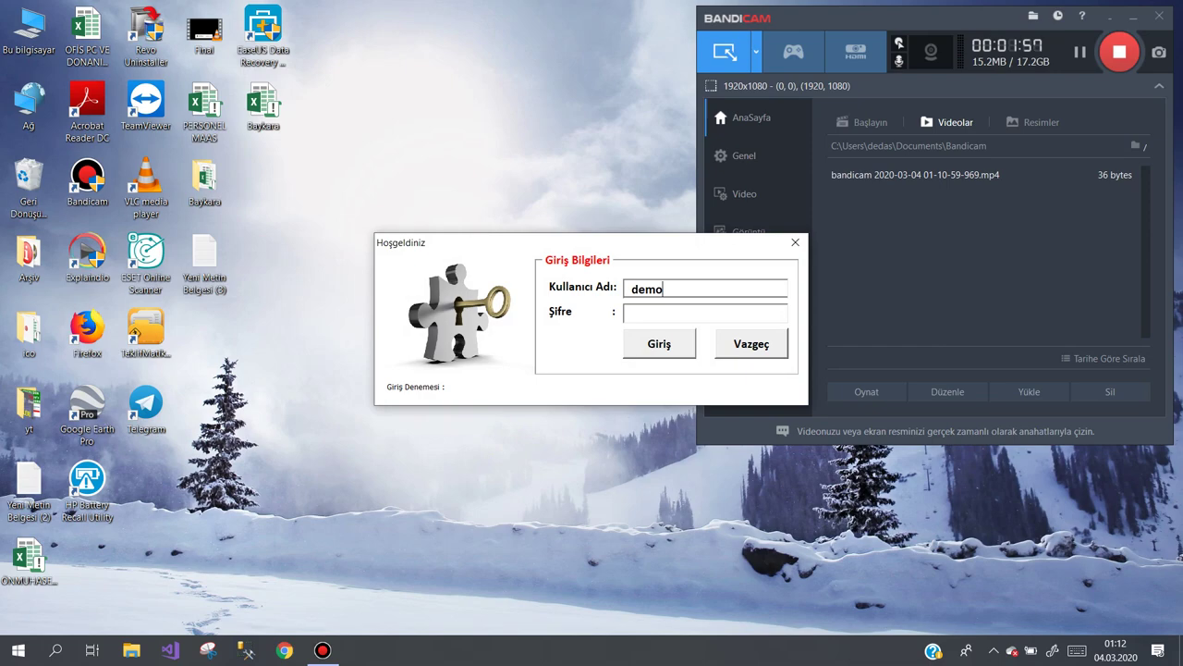
key(Tab)
text(12)
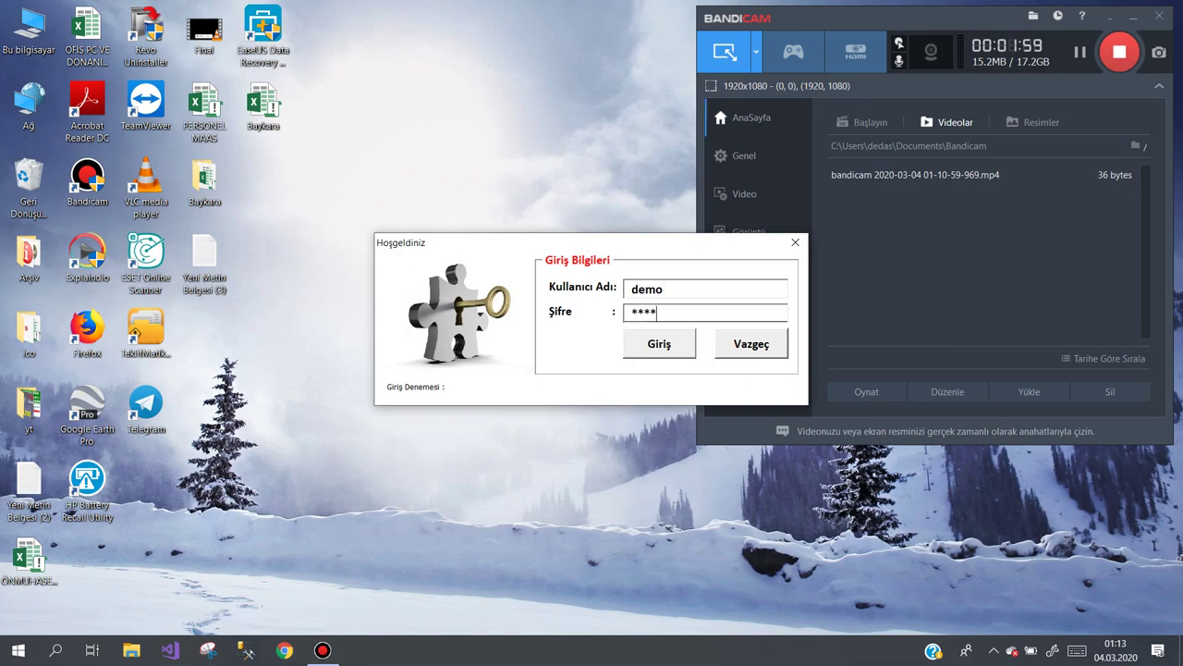
key(Return)
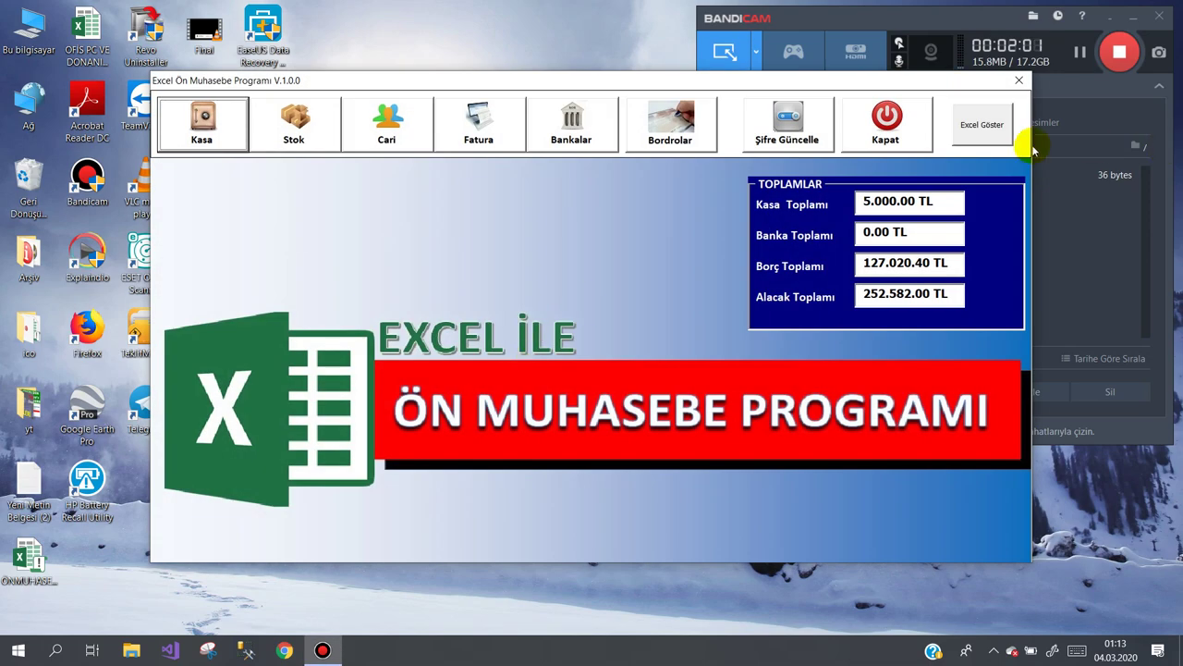
click(985, 125)
Open the Visual Basic editor from the Developer tab and try to expand VBAProject.
click(887, 134)
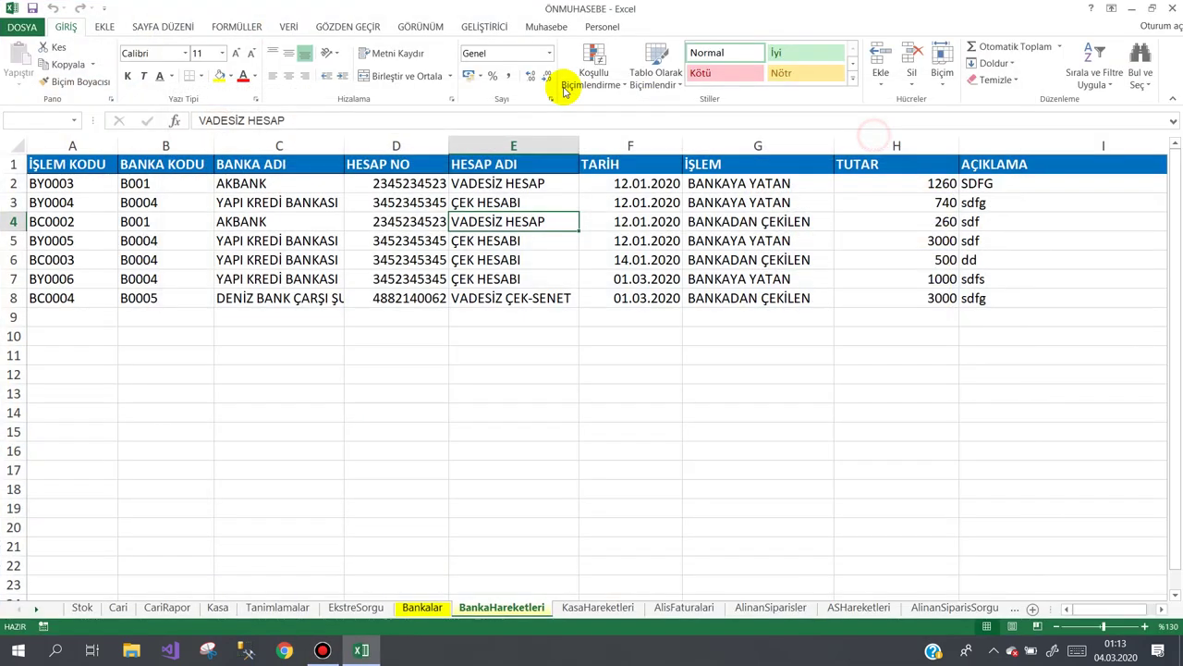
click(482, 26)
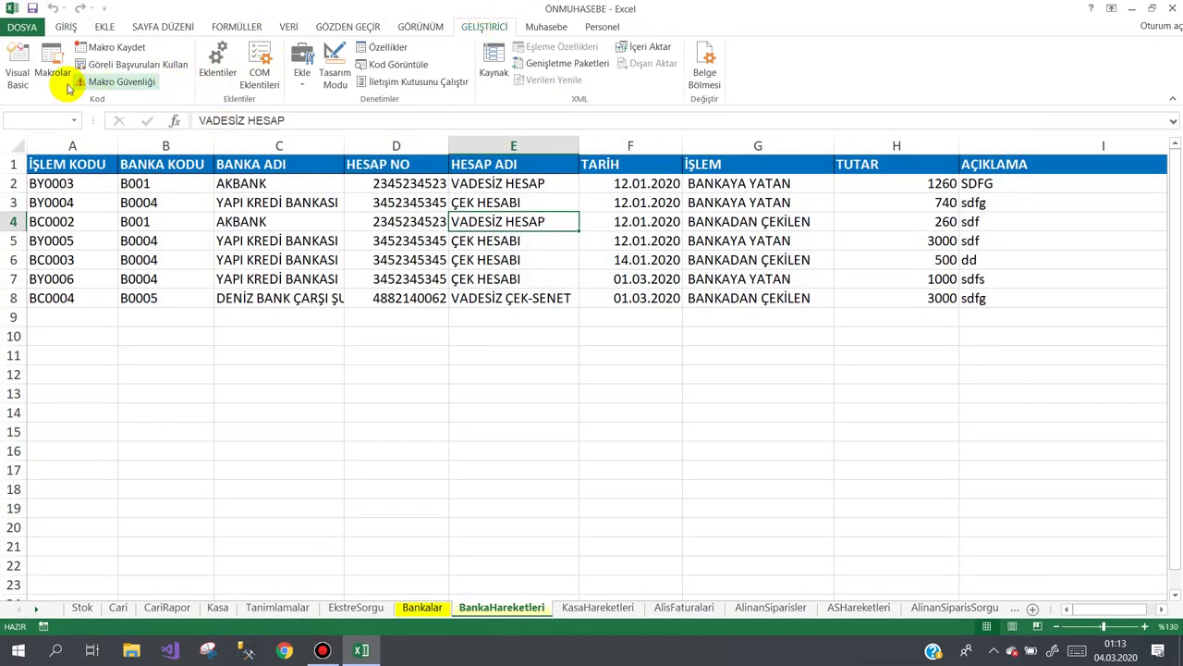
click(17, 72)
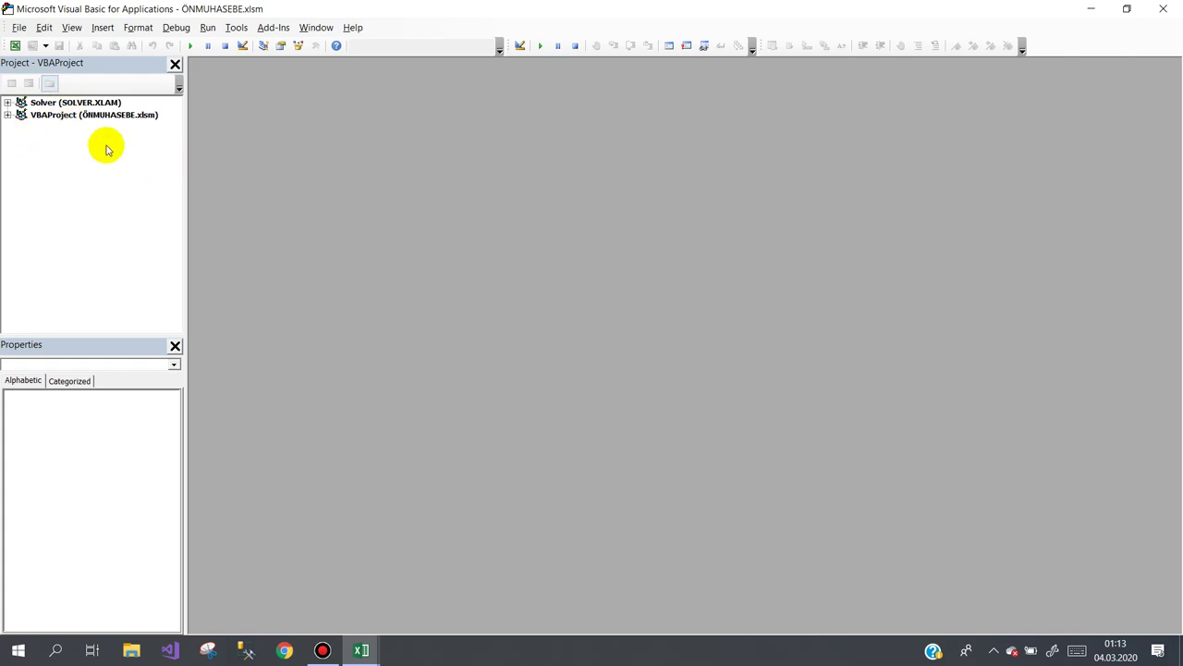
double_click(72, 115)
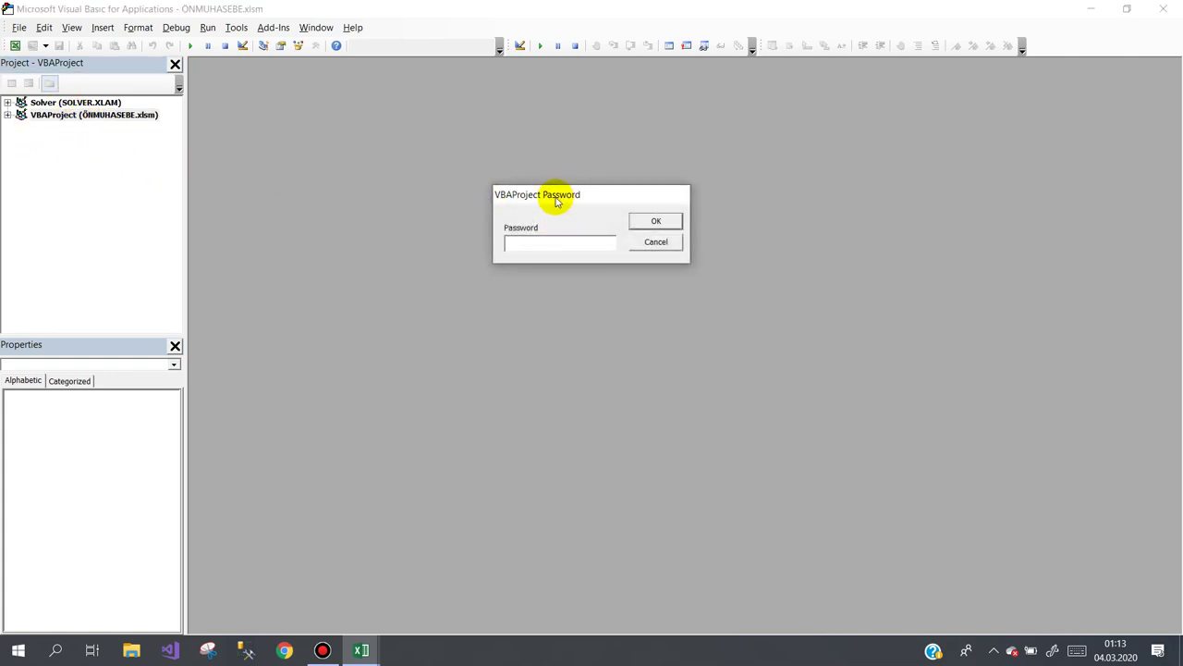
Enter a wrong project password, dismiss the error, then unlock with the correct password.
drag(557, 202, 597, 260)
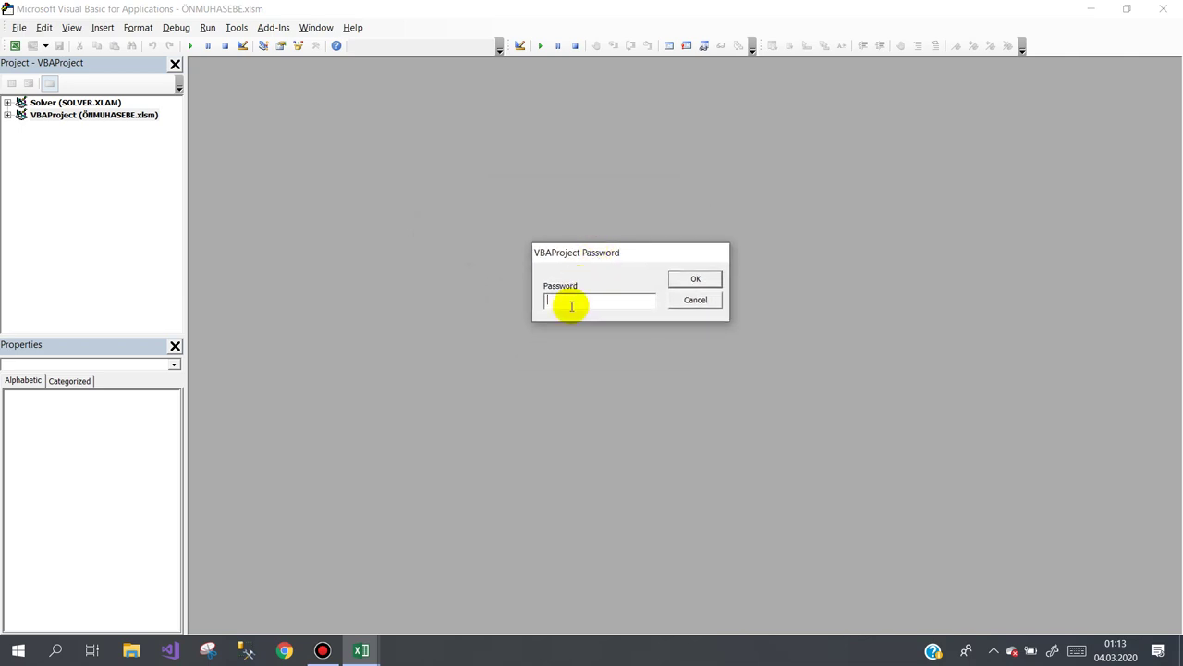
text(*******)
click(692, 279)
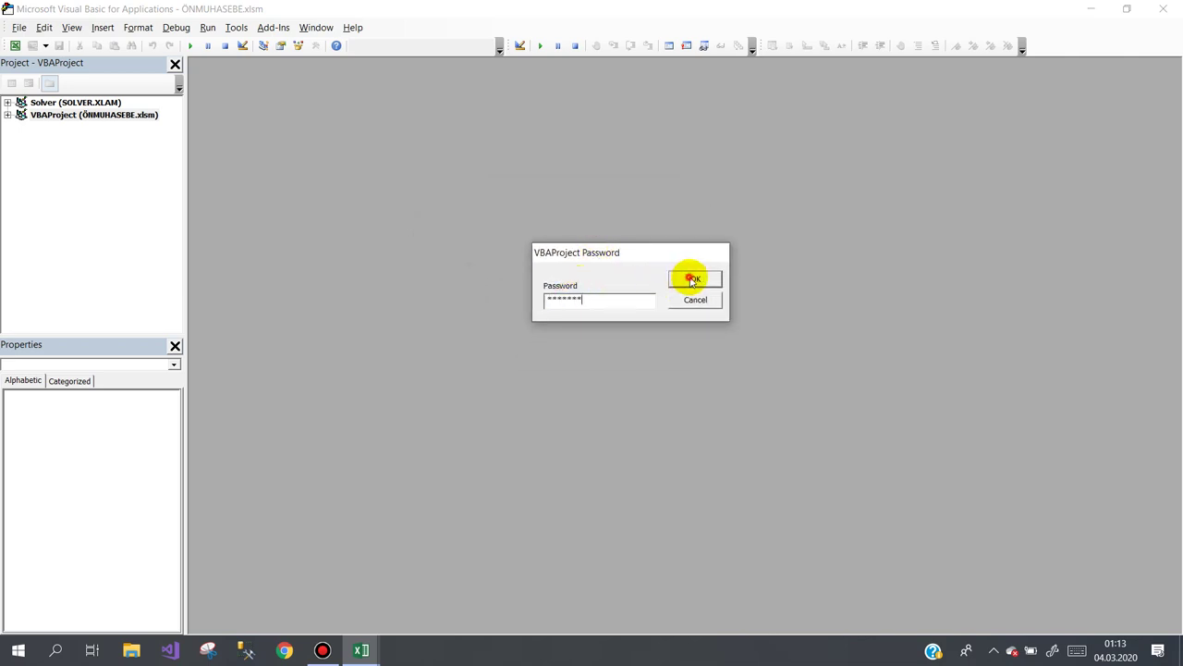
click(621, 377)
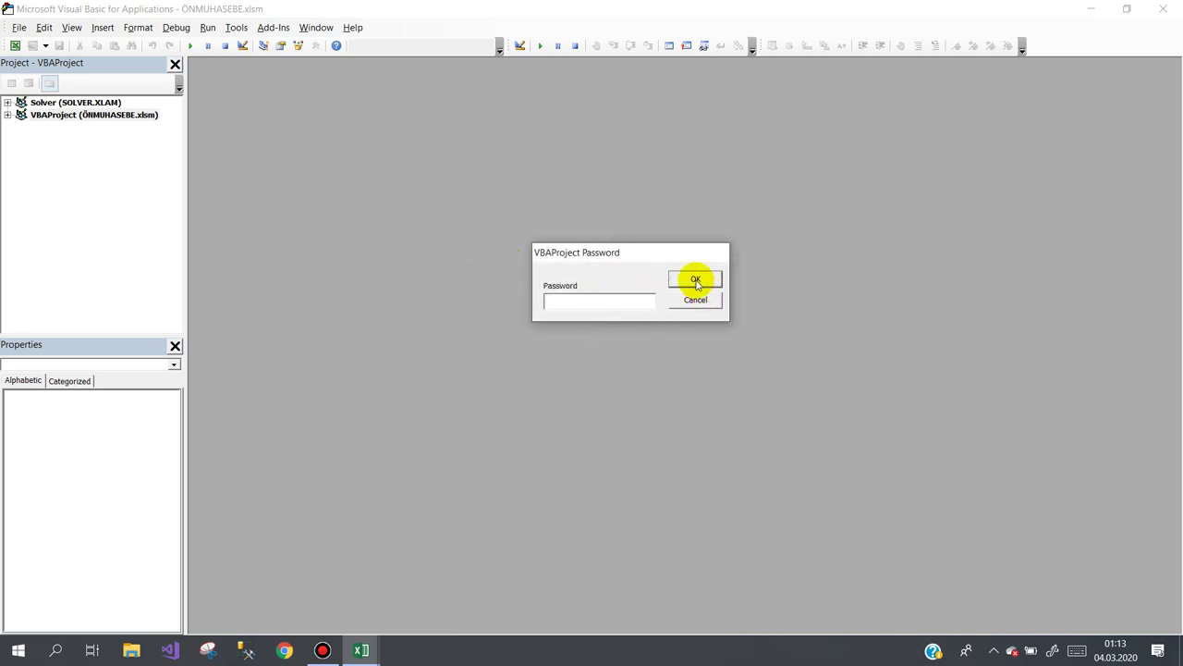
text(*)
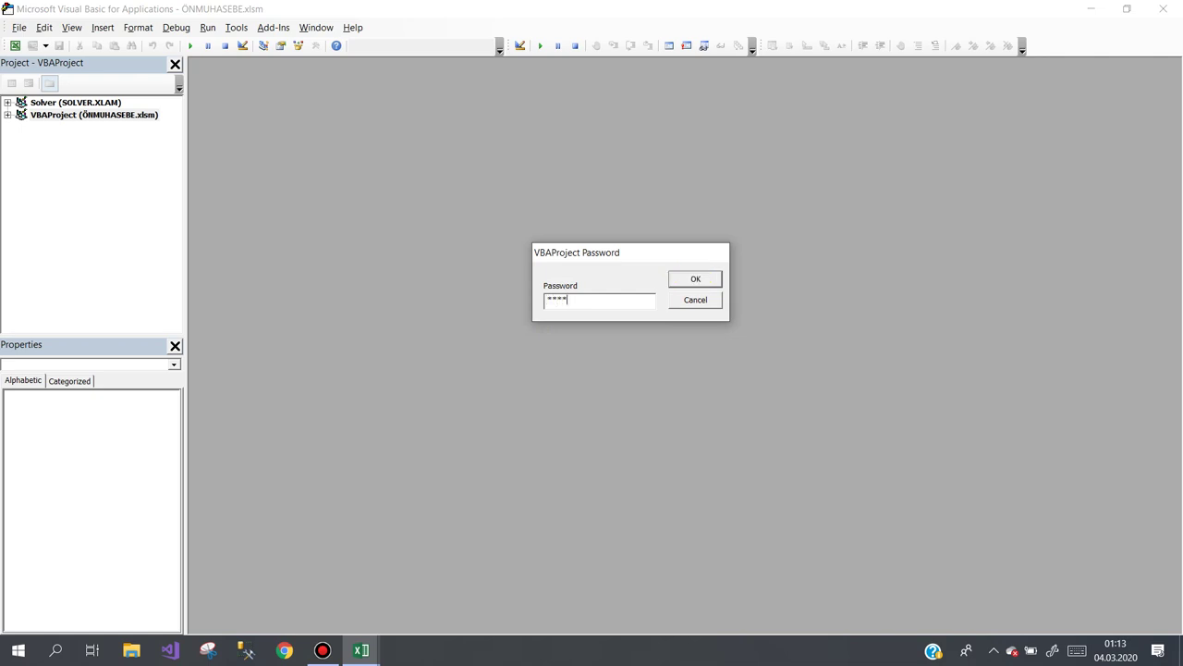
text(**)
click(694, 278)
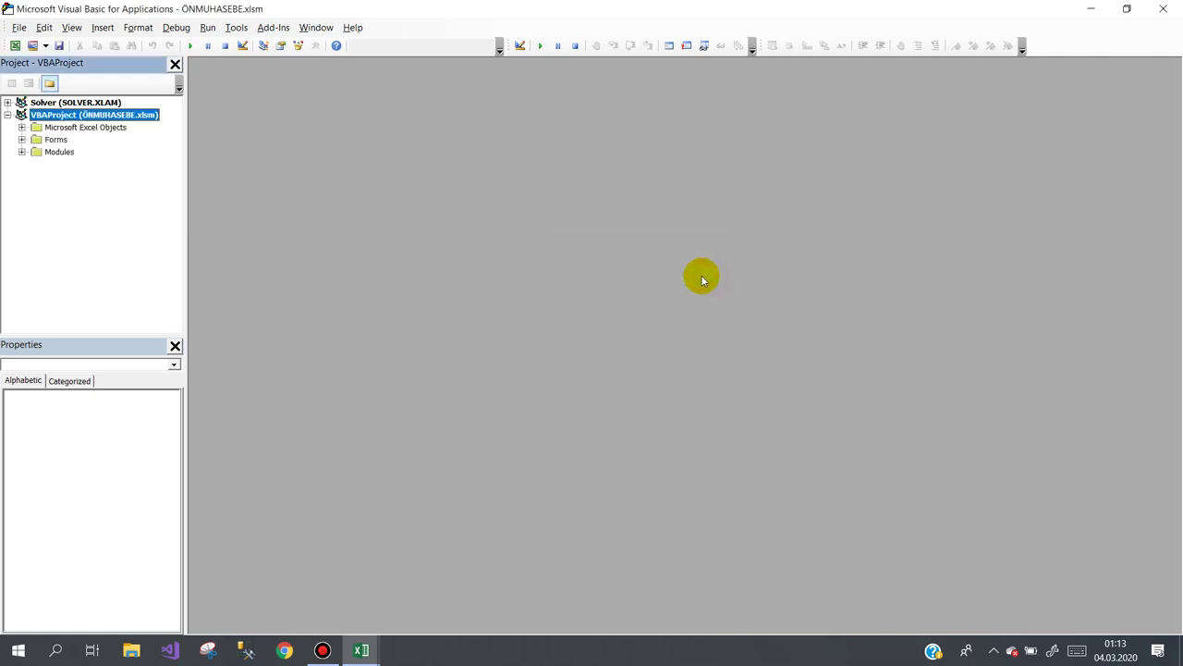
Expand Forms, view frmAlisFaturaListesi and frmAlisFaturasi, then close the editor.
click(22, 140)
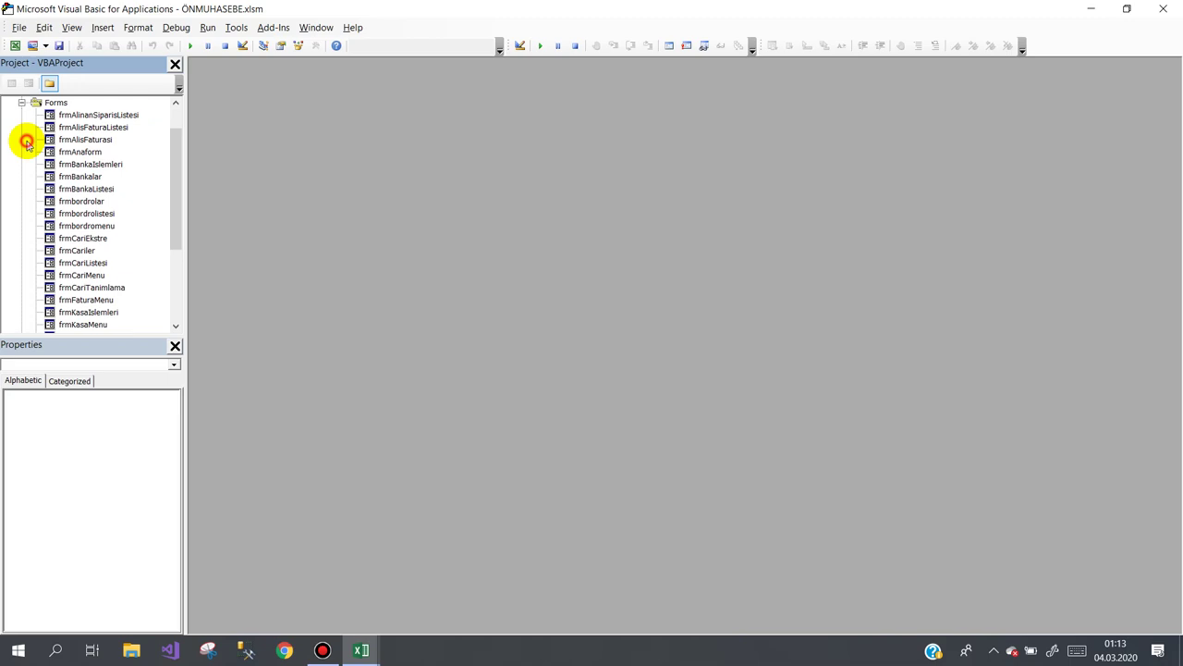
click(79, 163)
double_click(83, 127)
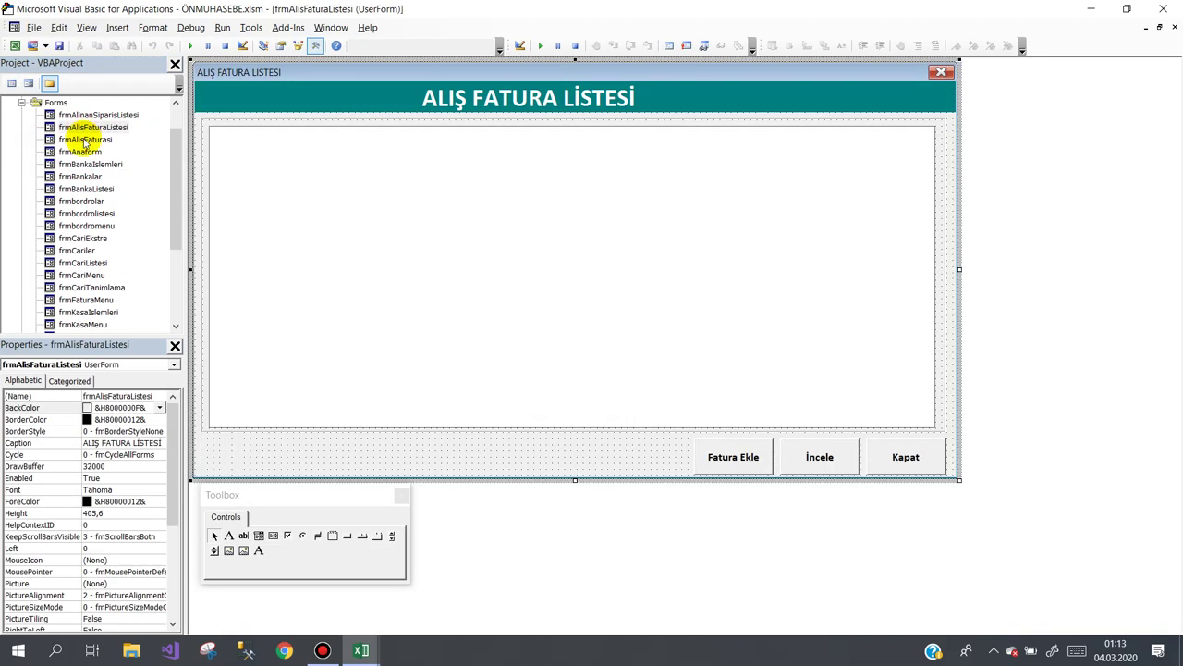
double_click(83, 140)
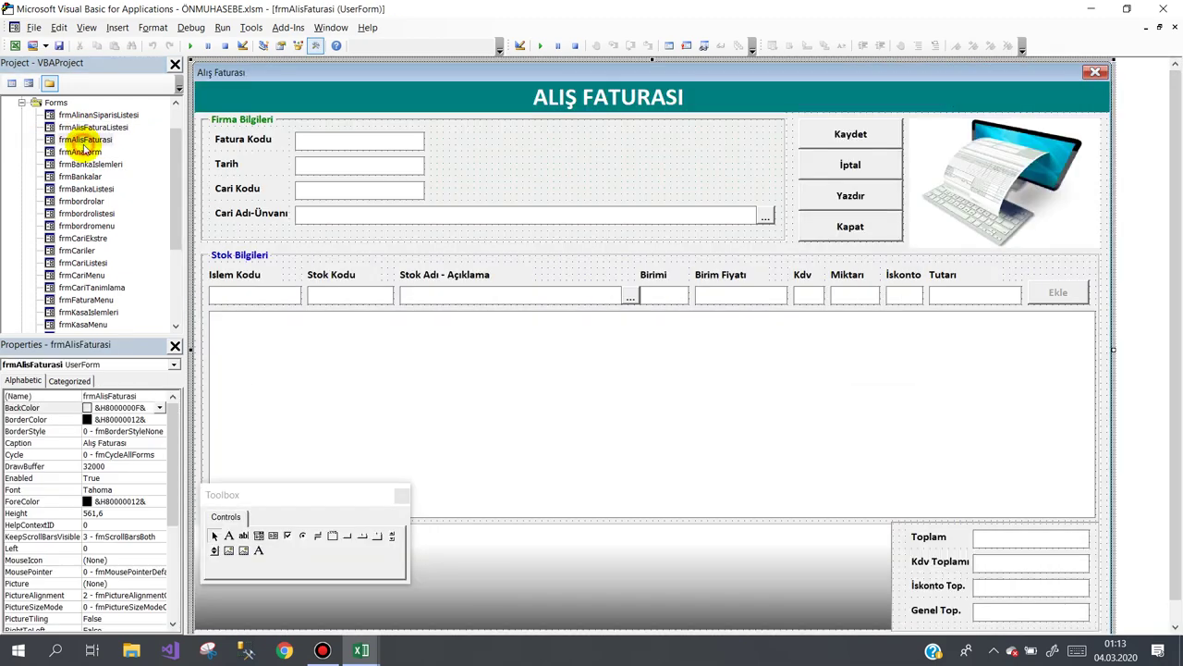
click(1163, 9)
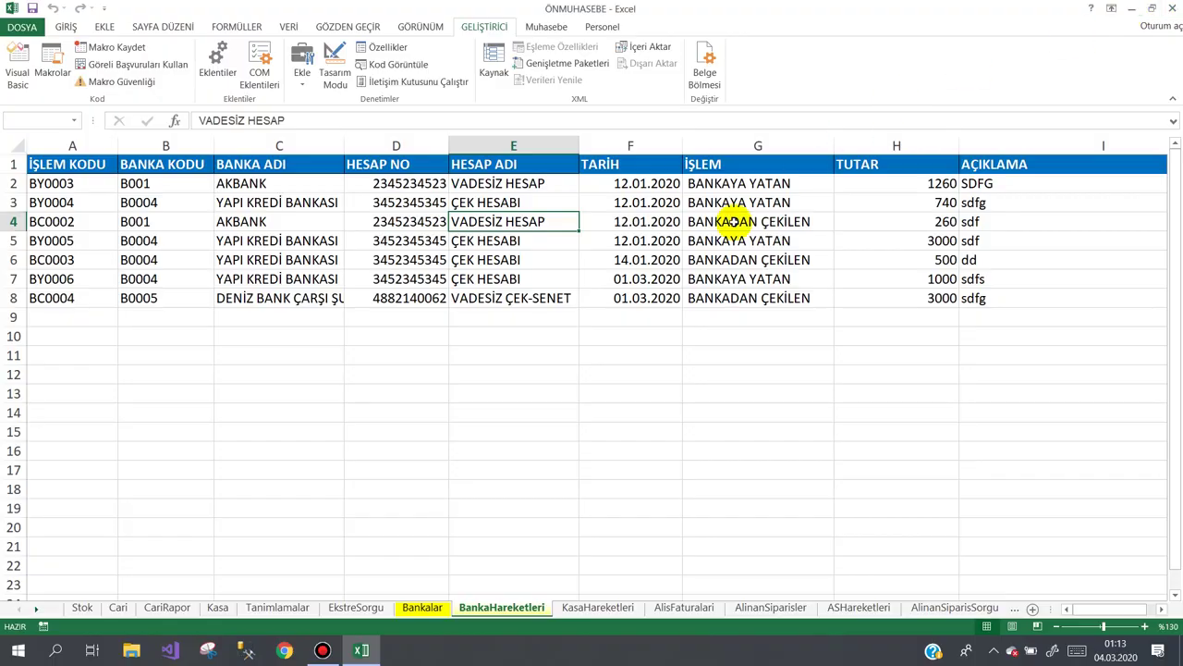
click(322, 650)
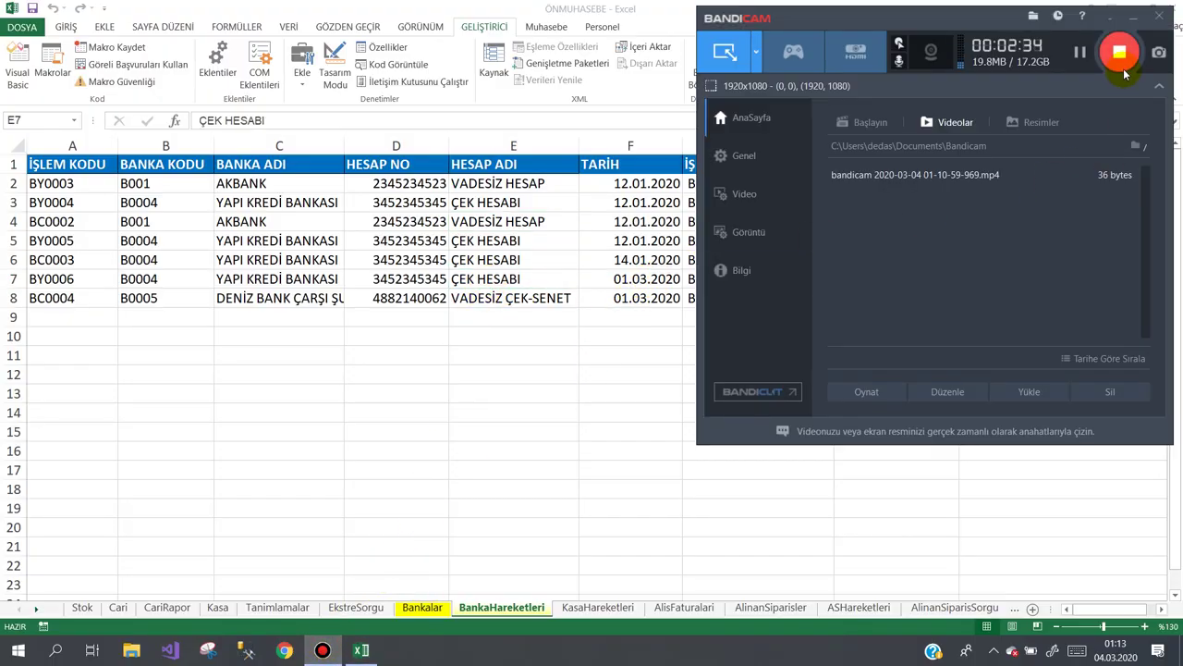